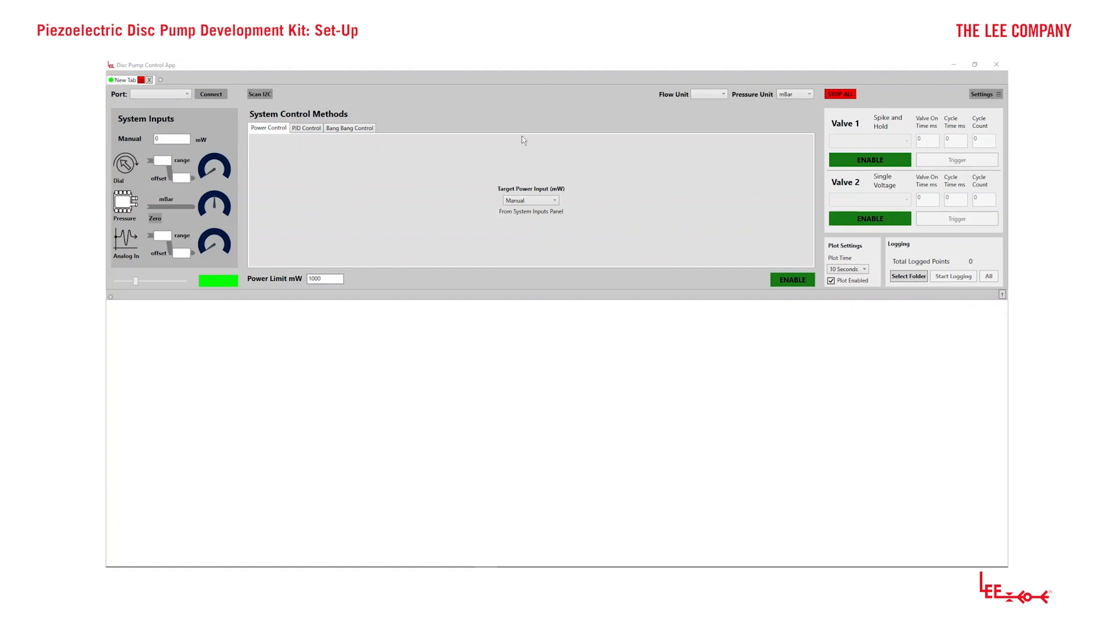
# Step: Choose COM5 as the port and connect to the pump driver
pyautogui.click(188, 97)
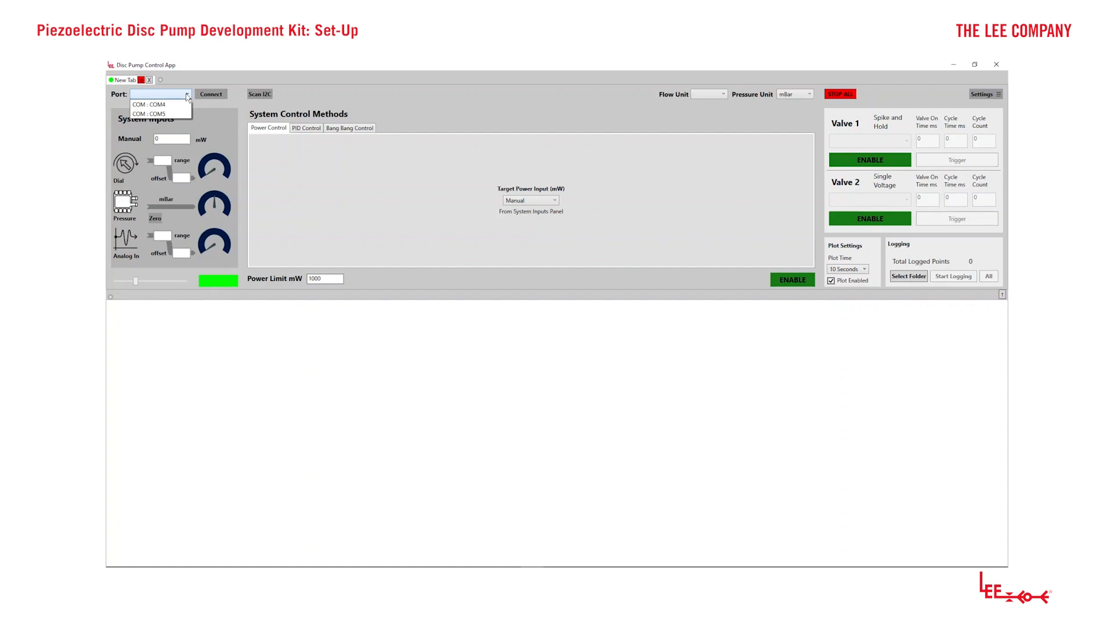
pyautogui.click(161, 114)
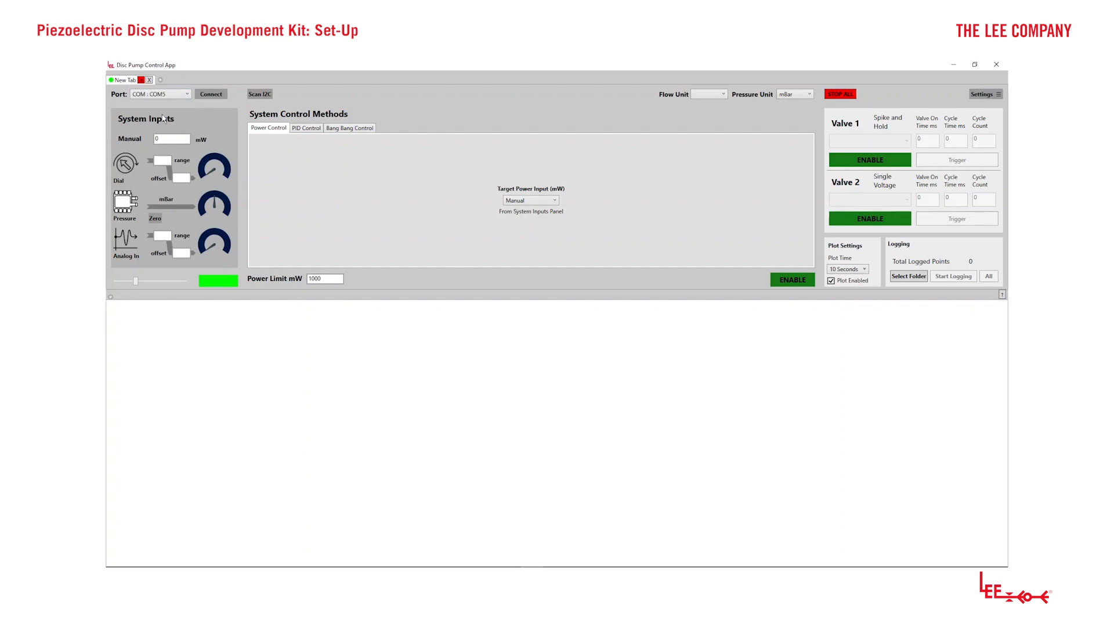
pyautogui.click(209, 94)
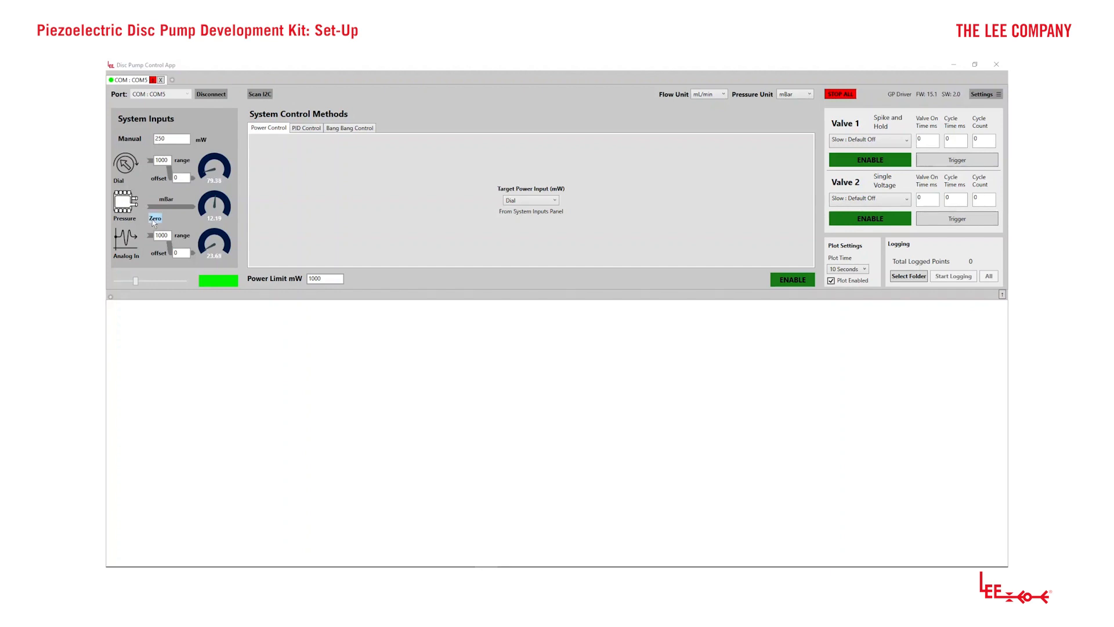
# Step: Zero the pressure sensor and open a live plot for the COM5 device
pyautogui.click(153, 221)
pyautogui.click(111, 297)
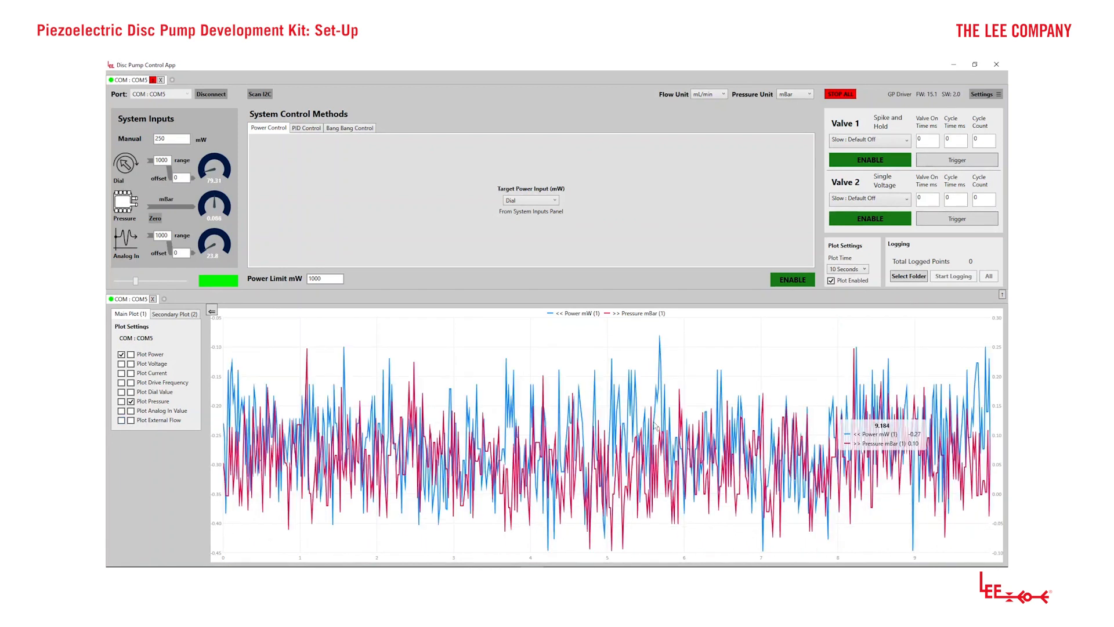
# Step: Assign the pressure trace to the plot's right axis and adjust the plot's vertical scale and position
pyautogui.click(121, 401)
pyautogui.click(131, 401)
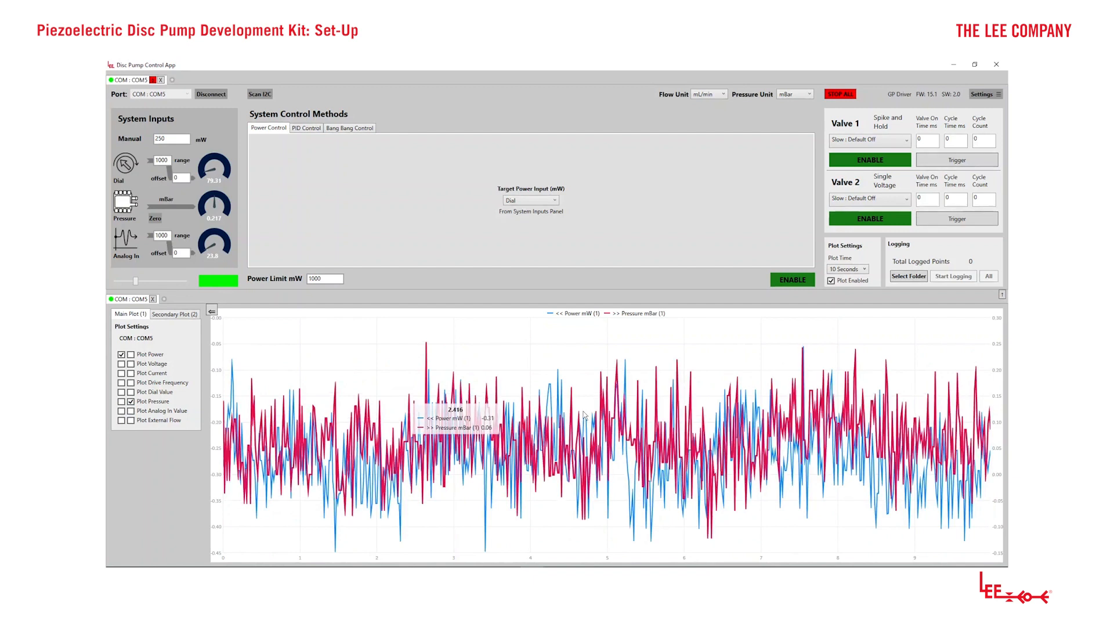
pyautogui.scroll(-5, 584, 415)
pyautogui.scroll(4, 584, 415)
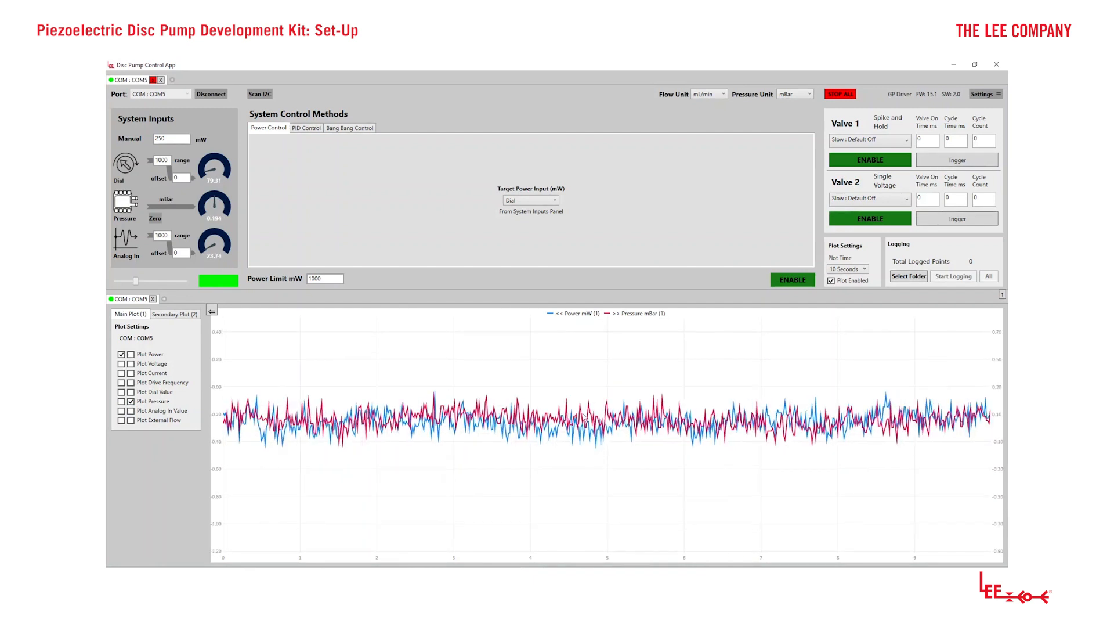
pyautogui.moveTo(584, 415); pyautogui.dragTo(592, 380)
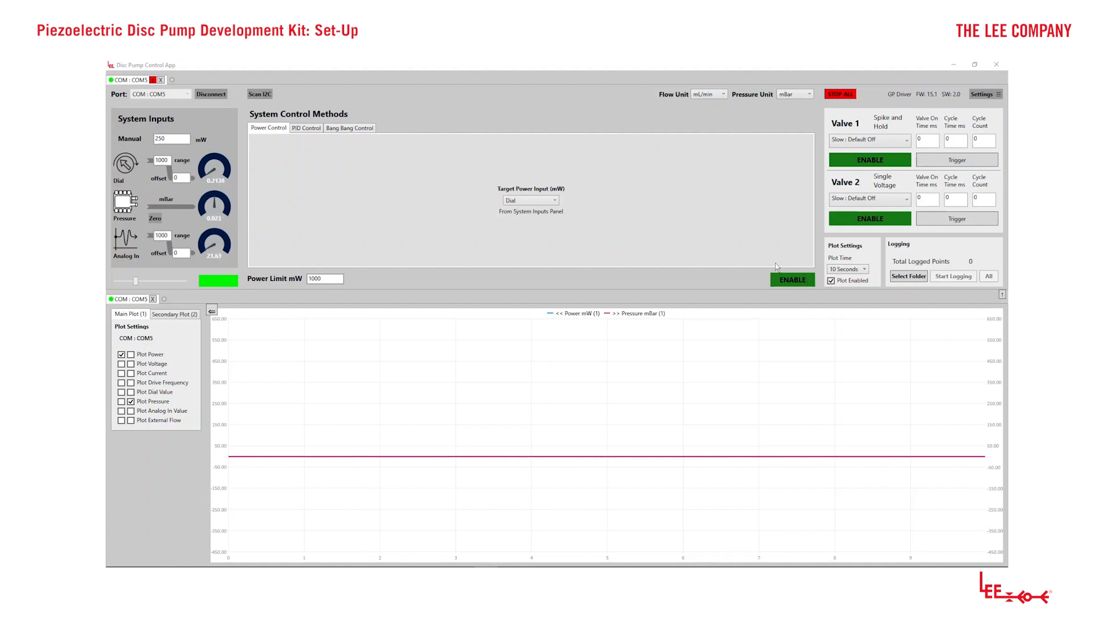
# Step: Enable the pump under power control with the dial as the target power input
pyautogui.click(793, 281)
# Step: Set the target power input to Manual, enable the pump at 650 mW and inspect the plotted response
pyautogui.click(554, 200)
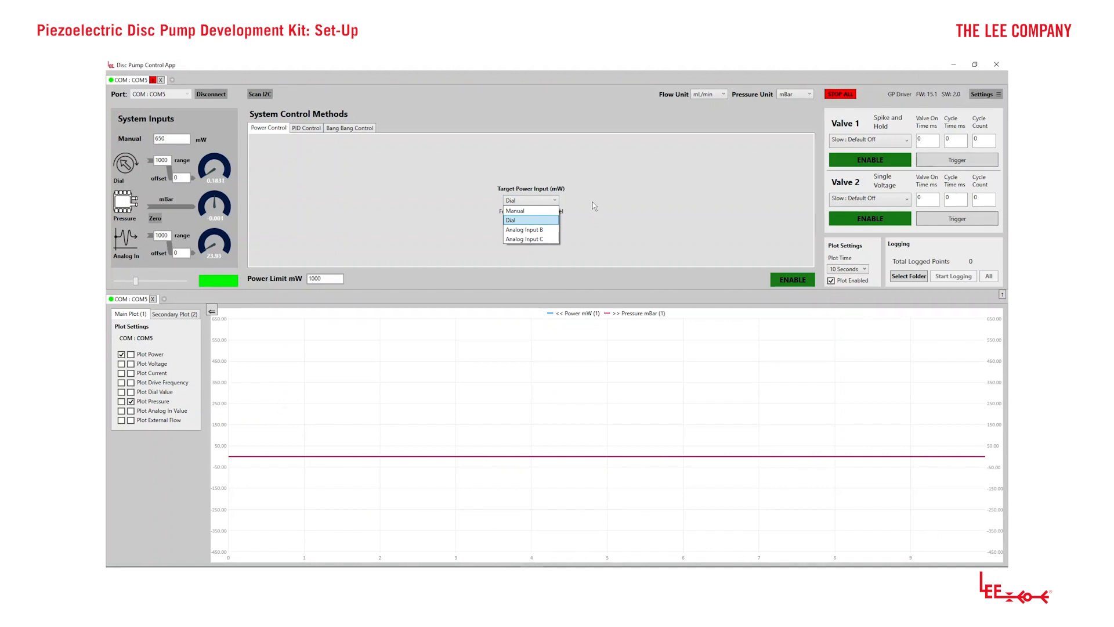
pyautogui.click(524, 213)
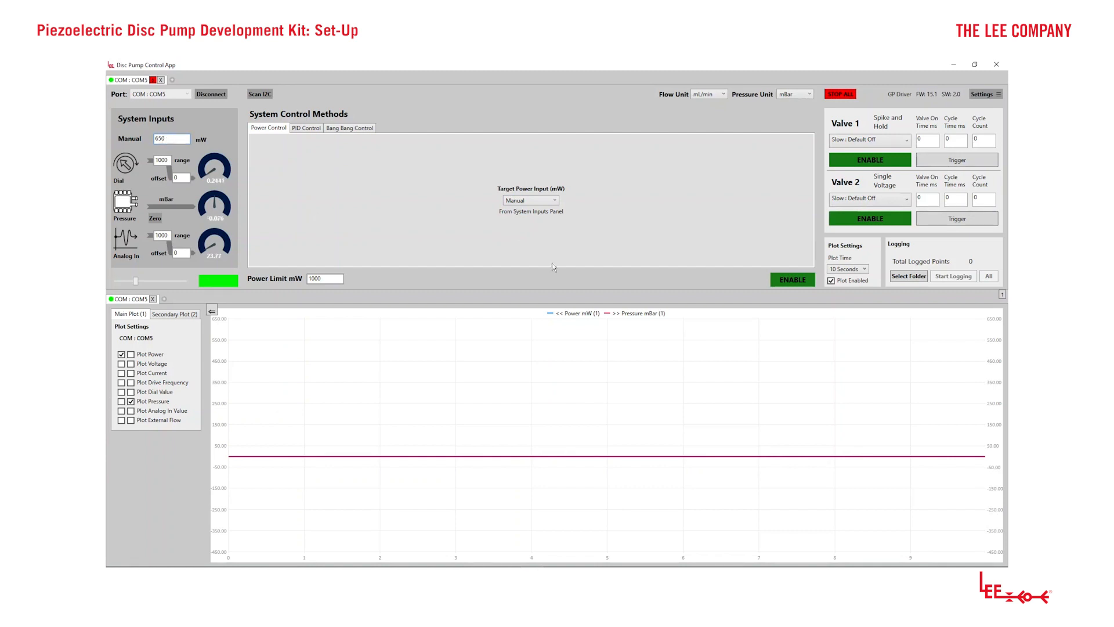
pyautogui.click(794, 281)
pyautogui.moveTo(831, 369); pyautogui.dragTo(810, 455)
pyautogui.moveTo(874, 410)
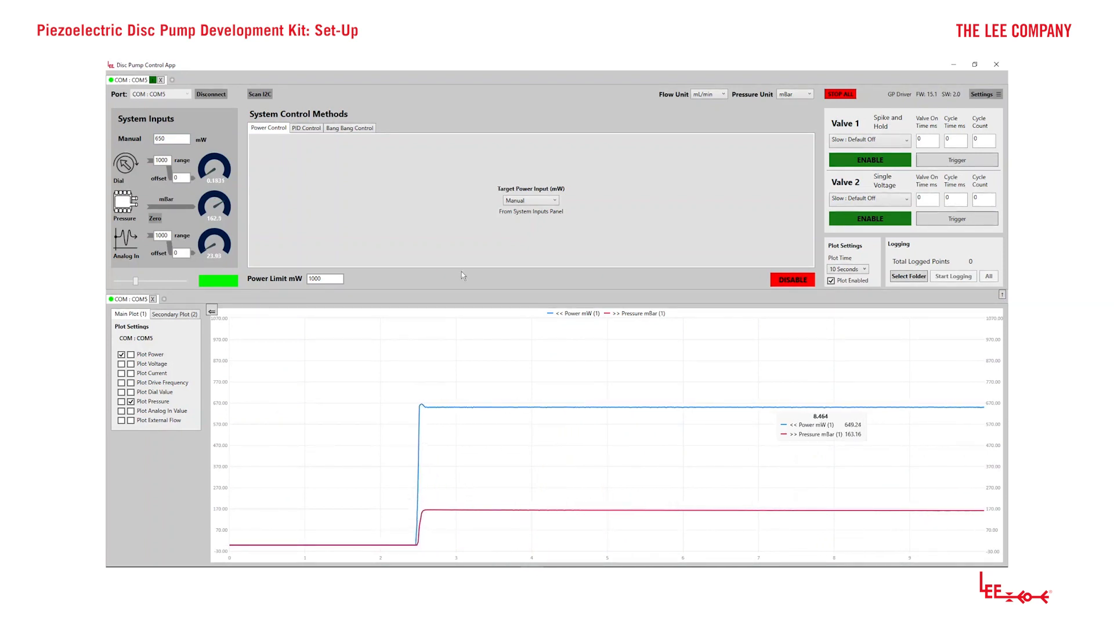
# Step: Set the manual input power to 233 mW while the pump is running
pyautogui.click(168, 136)
pyautogui.press('BackSpace')
pyautogui.press('BackSpace')
pyautogui.write('233')
pyautogui.press('Return')
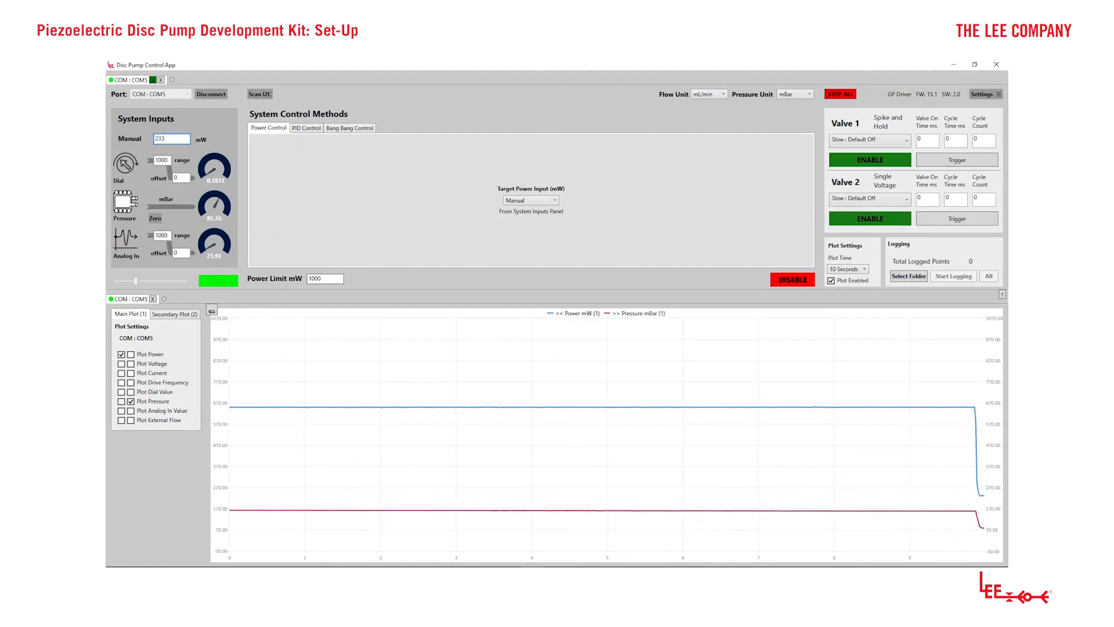
pyautogui.moveTo(964, 505)
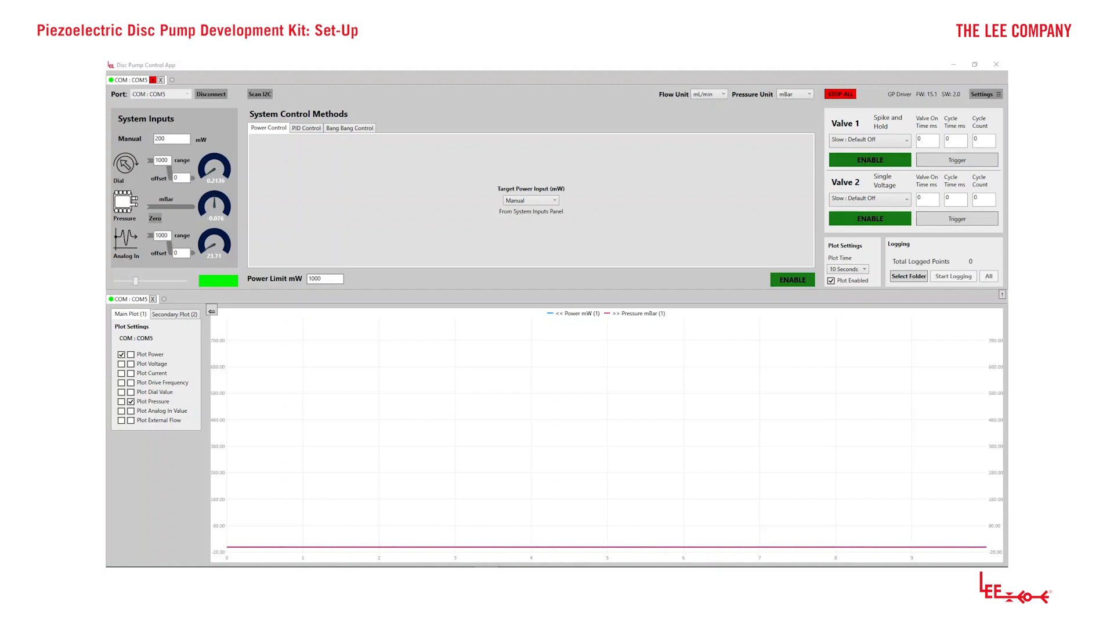
# Step: Switch the control method to PID Control and review its setpoint and input source options
pyautogui.click(307, 131)
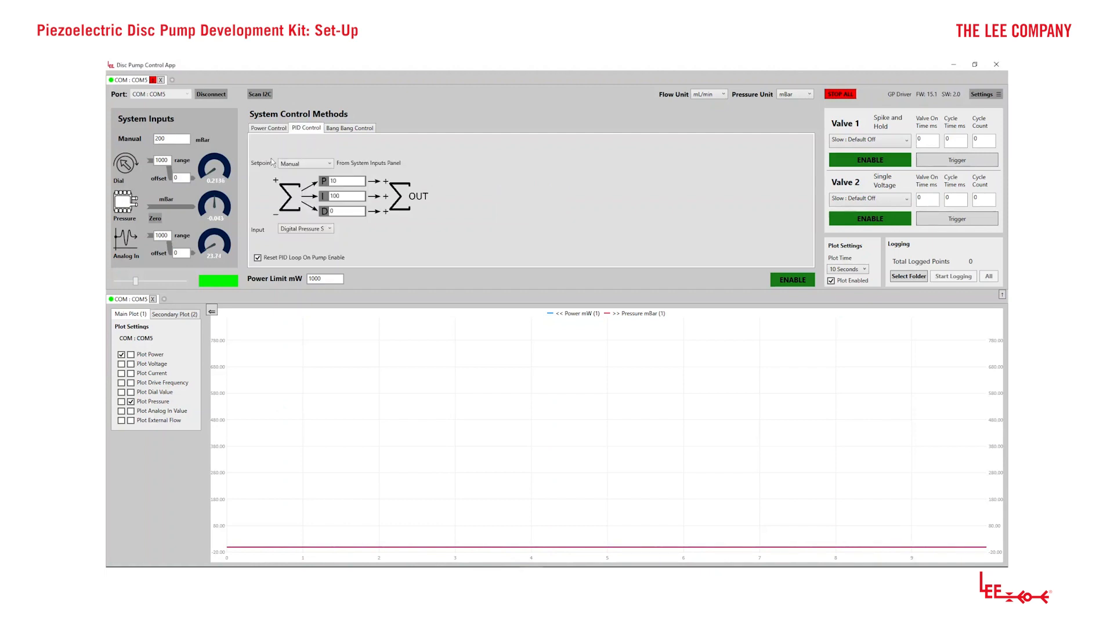
pyautogui.click(330, 165)
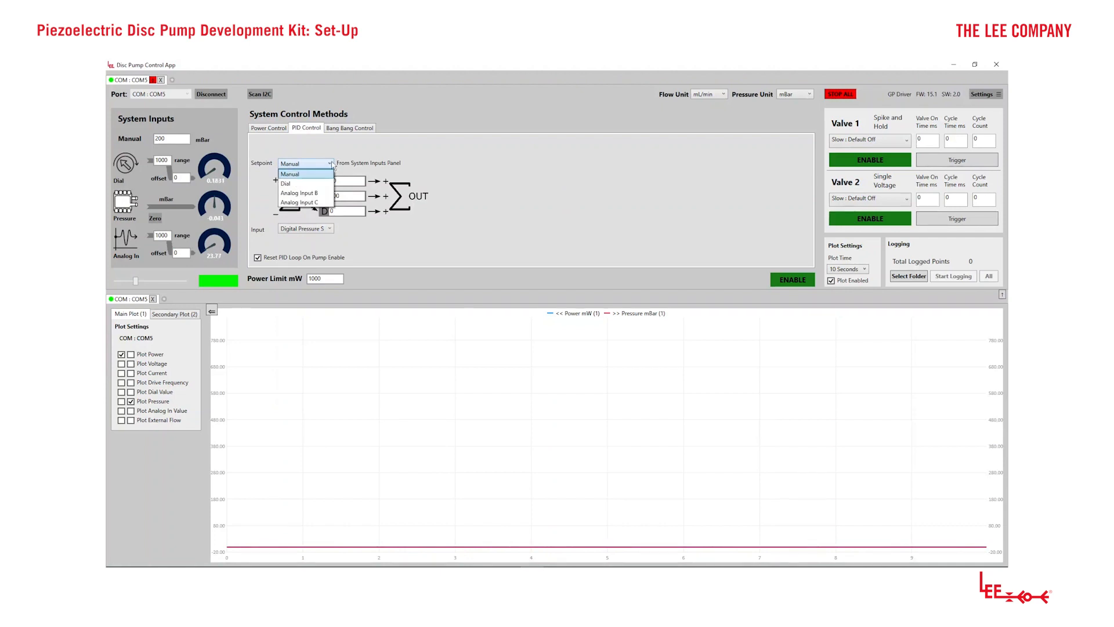
pyautogui.click(330, 230)
pyautogui.click(330, 230)
pyautogui.click(373, 234)
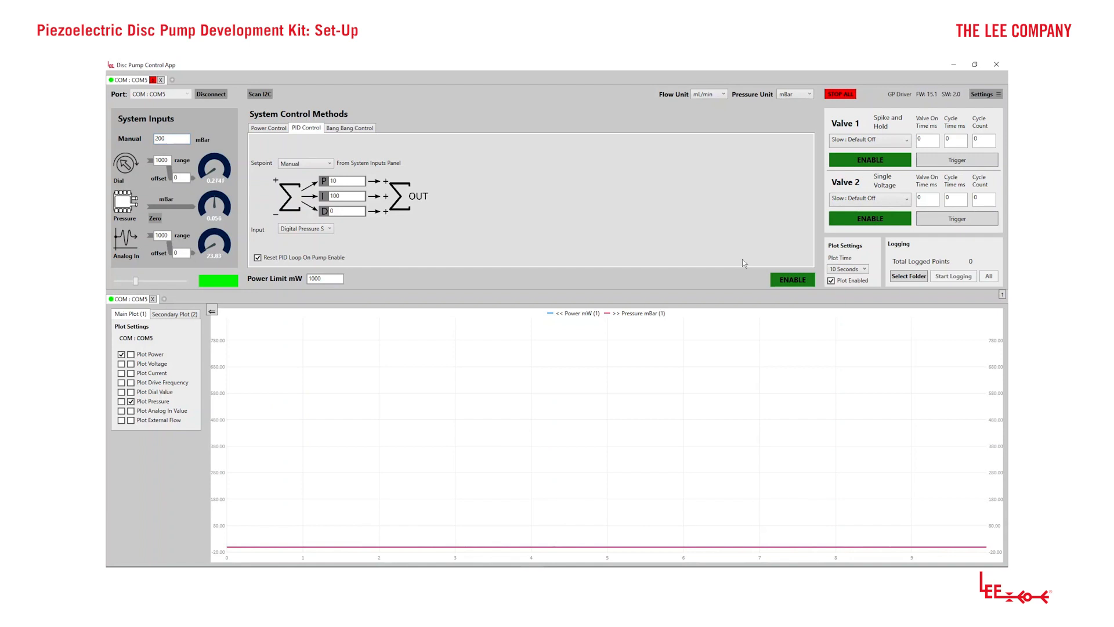
# Step: Enable the pump under PID control with a manual setpoint of 200 mBar and examine the I and D terms
pyautogui.click(793, 281)
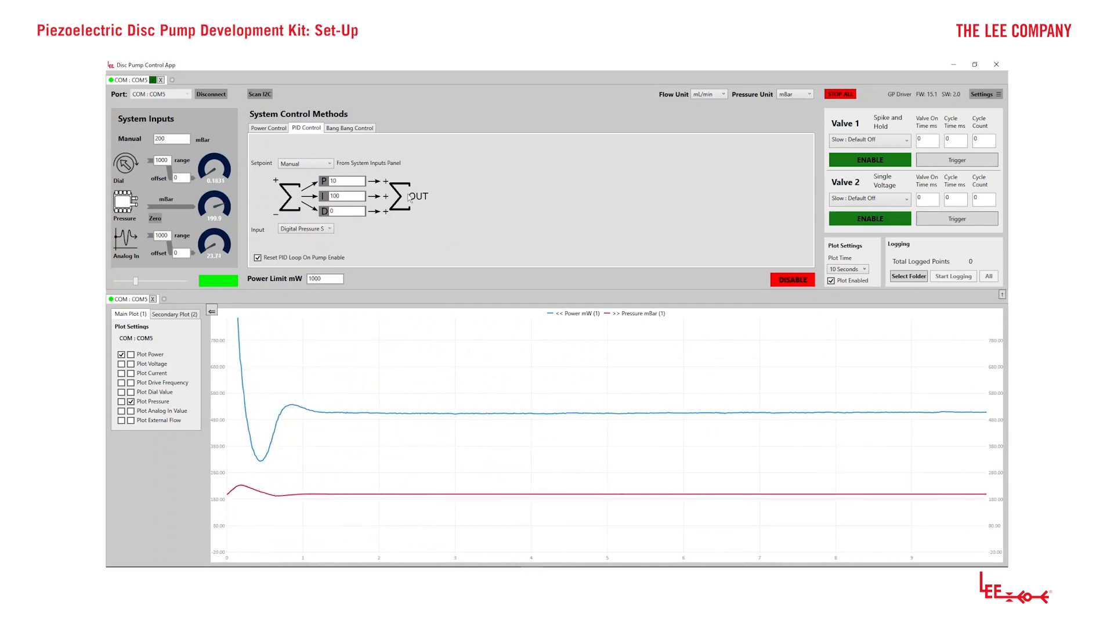
pyautogui.click(337, 197)
pyautogui.click(335, 211)
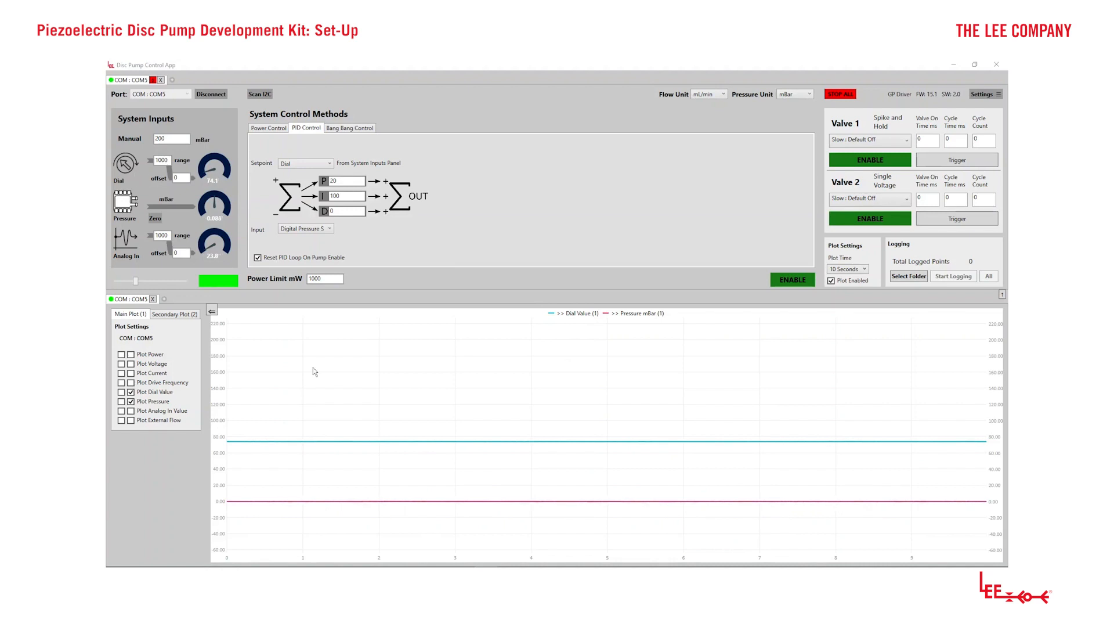
# Step: Enable the pump under PID control with the dial as setpoint and compare the plotted dial value and pressure
pyautogui.moveTo(583, 439)
pyautogui.moveTo(583, 445)
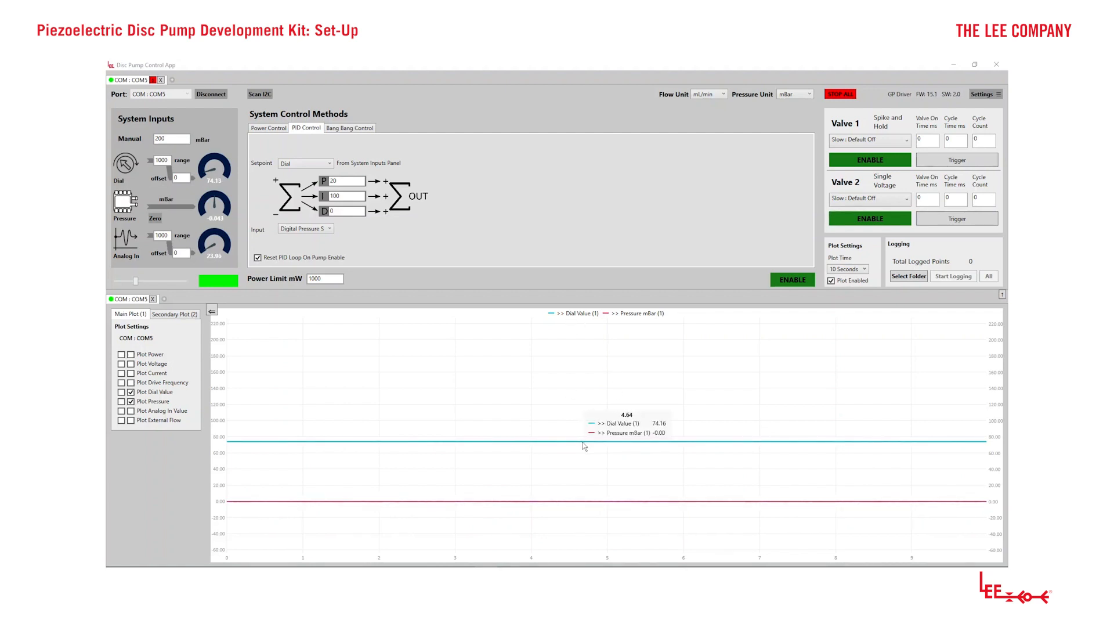
pyautogui.click(789, 283)
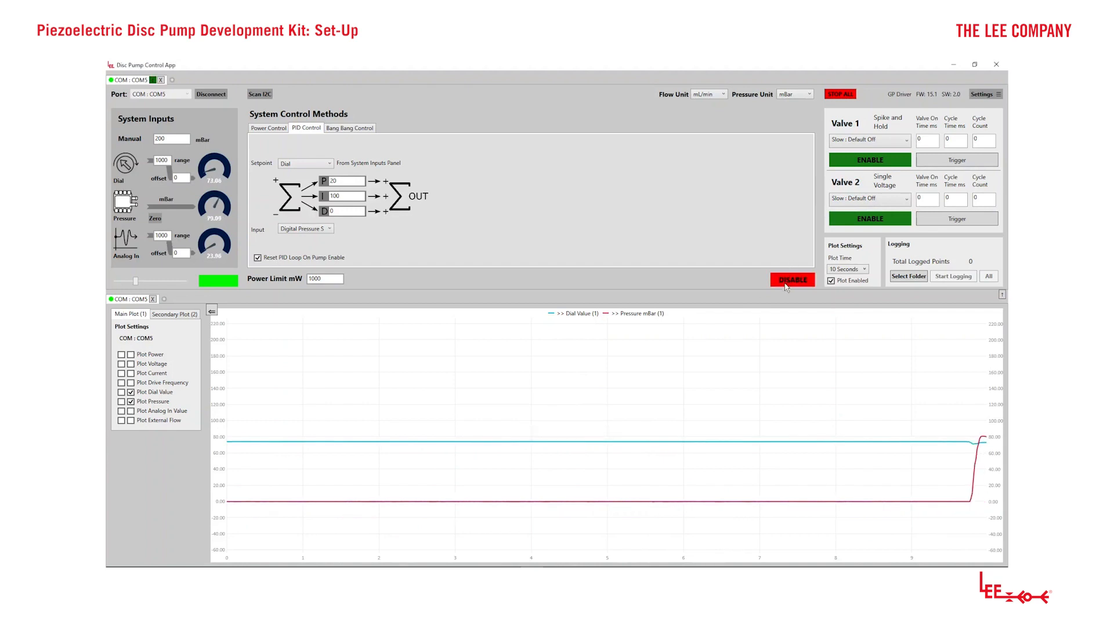
pyautogui.moveTo(919, 452)
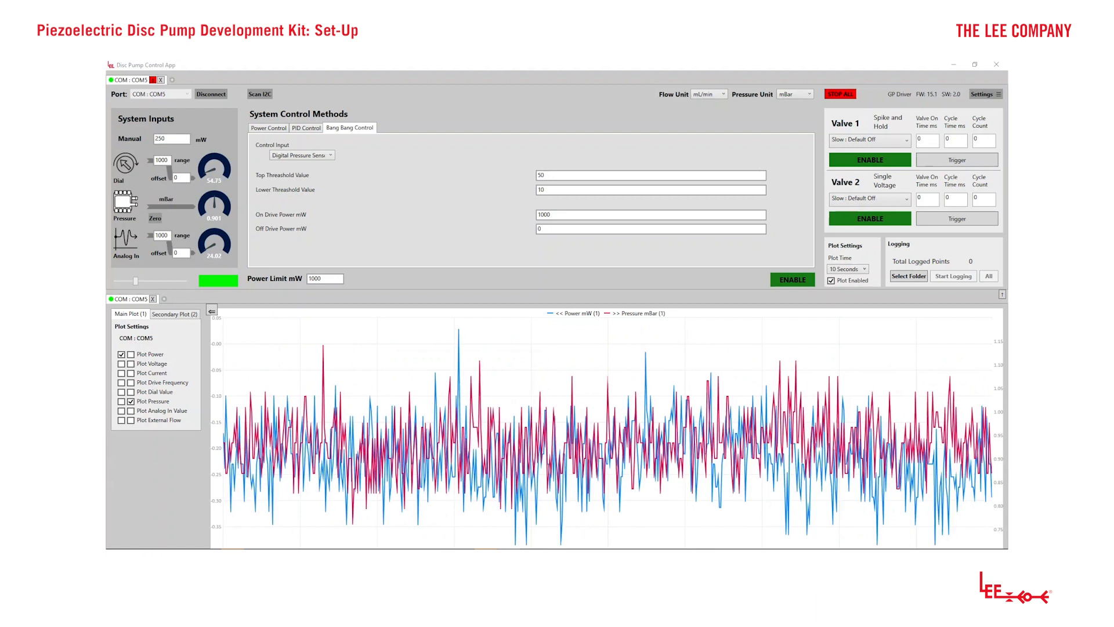
# Step: Enable the pump under Bang Bang control with thresholds of 50 and 10 and an on drive power of 1000 mW
pyautogui.click(792, 280)
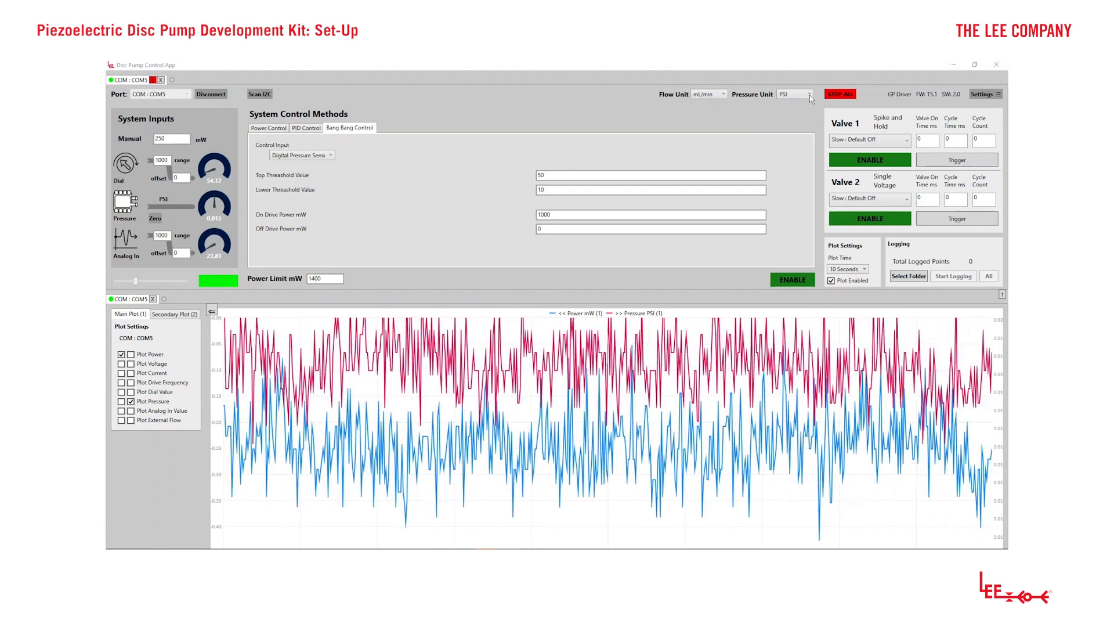
# Step: Review the available pressure and flow measurement units
pyautogui.click(810, 95)
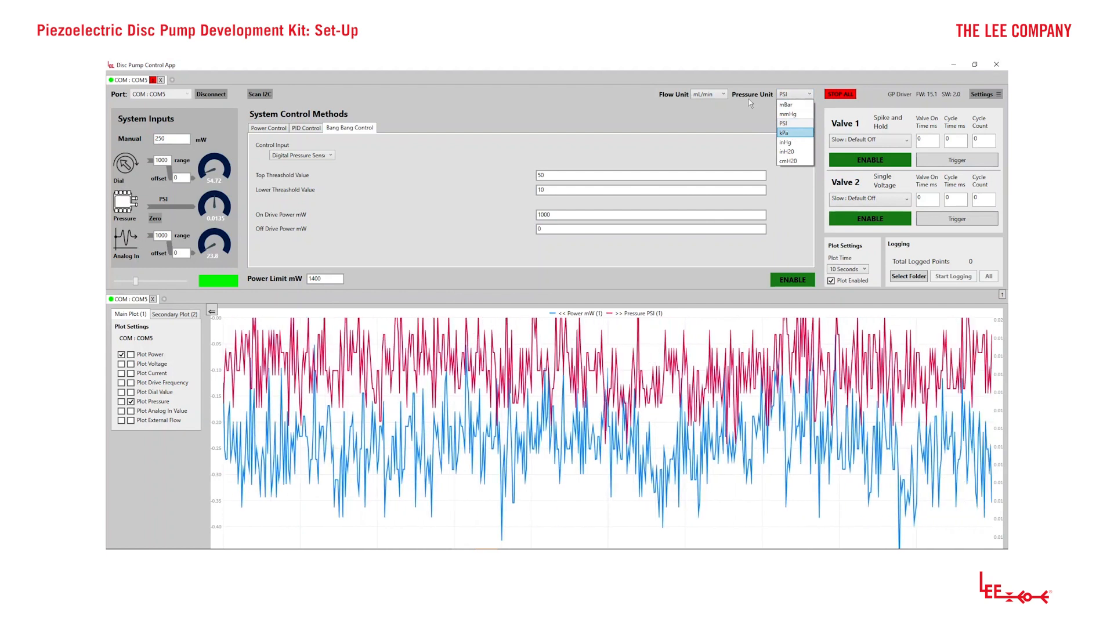
pyautogui.click(724, 97)
pyautogui.click(724, 98)
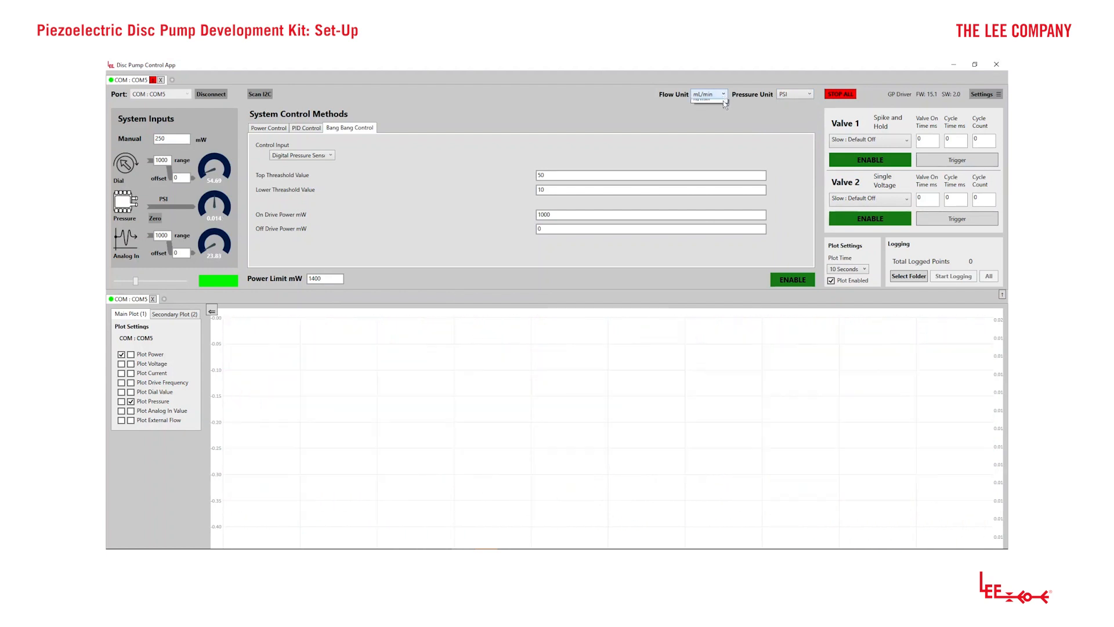